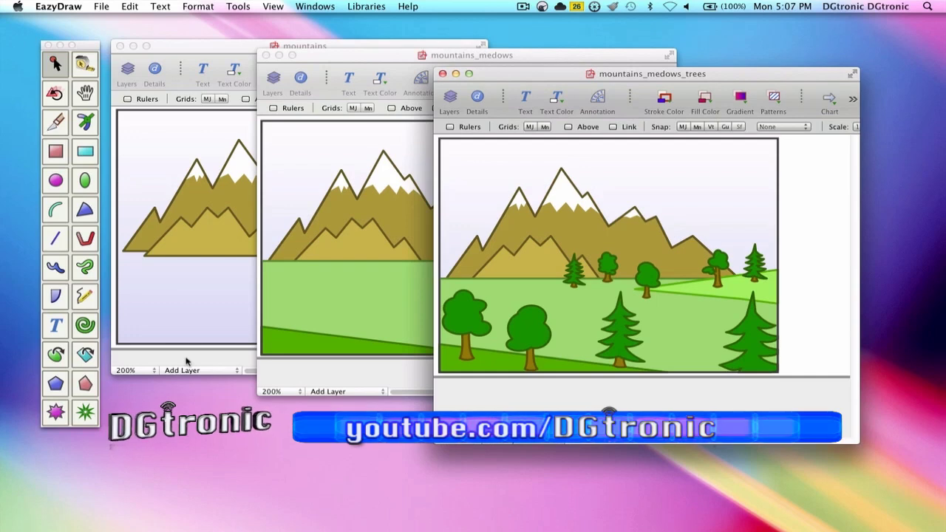
Nudge the small distant conifer left in the trees drawing, then bring mountains_medows forward
click(186, 360)
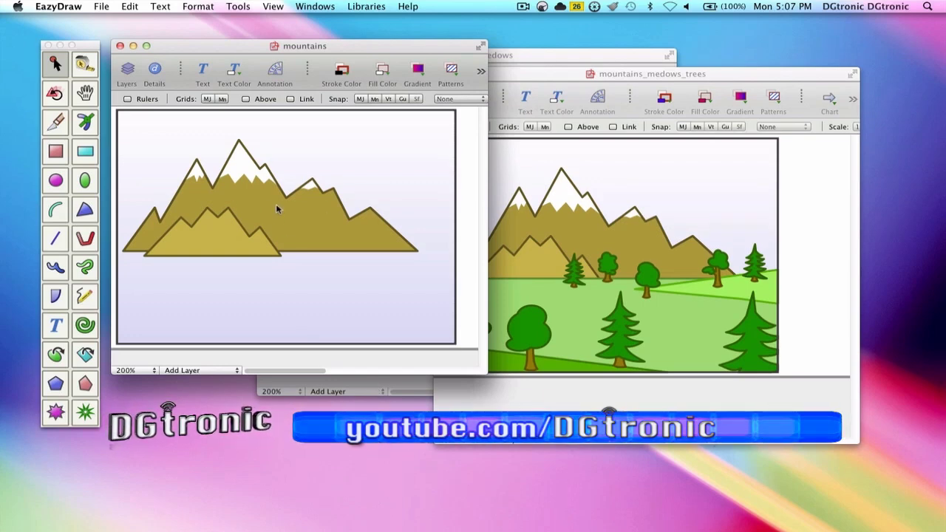
click(372, 383)
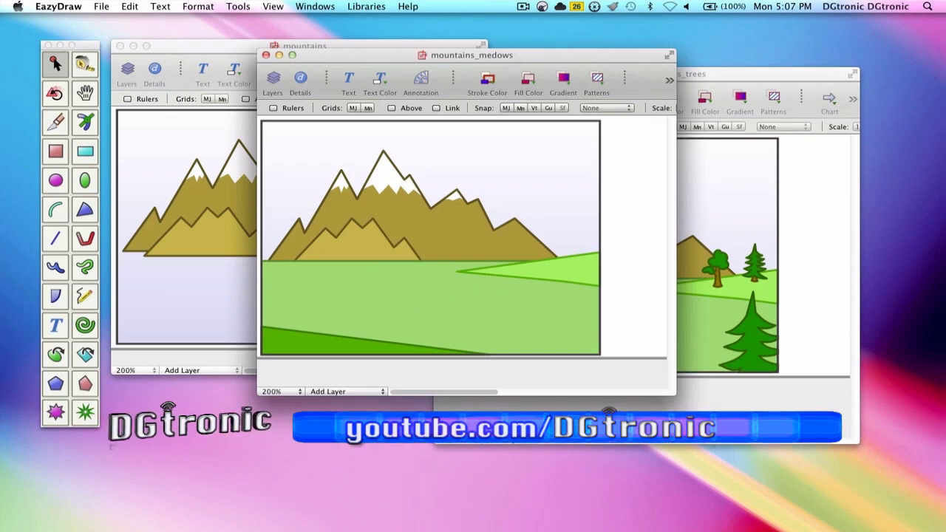
click(731, 310)
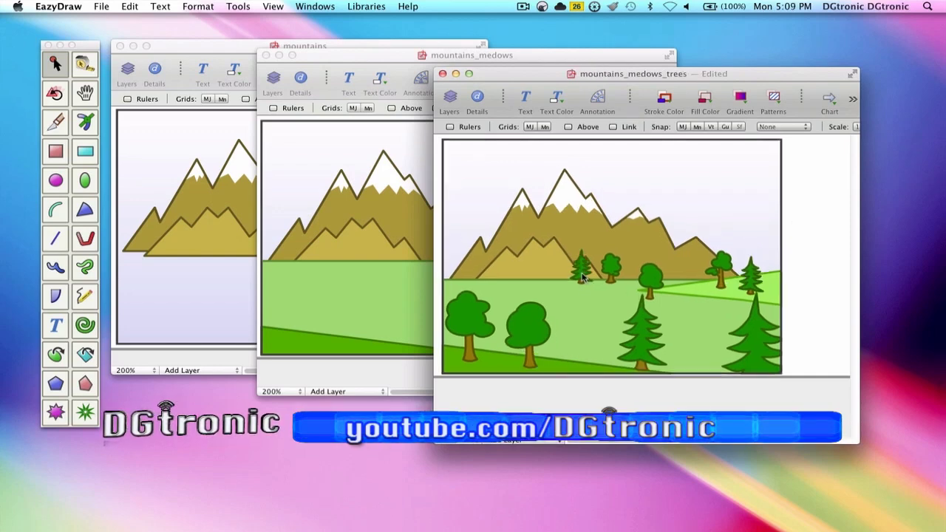
mouse_move(581, 274)
mouse_down()
mouse_move(473, 254)
mouse_move(510, 225)
mouse_move(550, 222)
mouse_move(625, 281)
mouse_move(744, 274)
mouse_move(756, 334)
mouse_move(468, 331)
mouse_move(481, 260)
mouse_move(573, 257)
mouse_move(607, 230)
mouse_move(642, 223)
mouse_move(670, 240)
mouse_move(691, 274)
mouse_move(664, 255)
mouse_move(592, 248)
mouse_move(581, 278)
mouse_up()
key(super+grave)
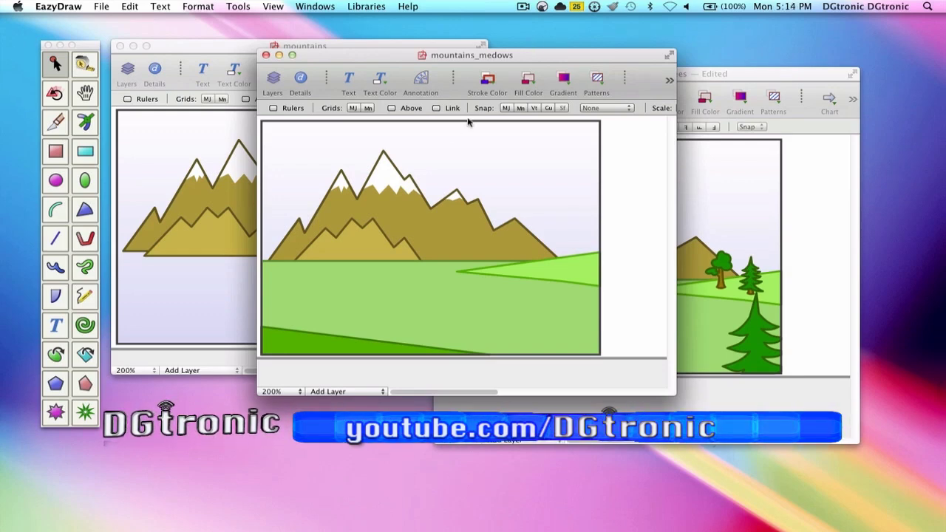
Draw an unfilled rectangle across the mountains' base and shift it up and left
click(87, 151)
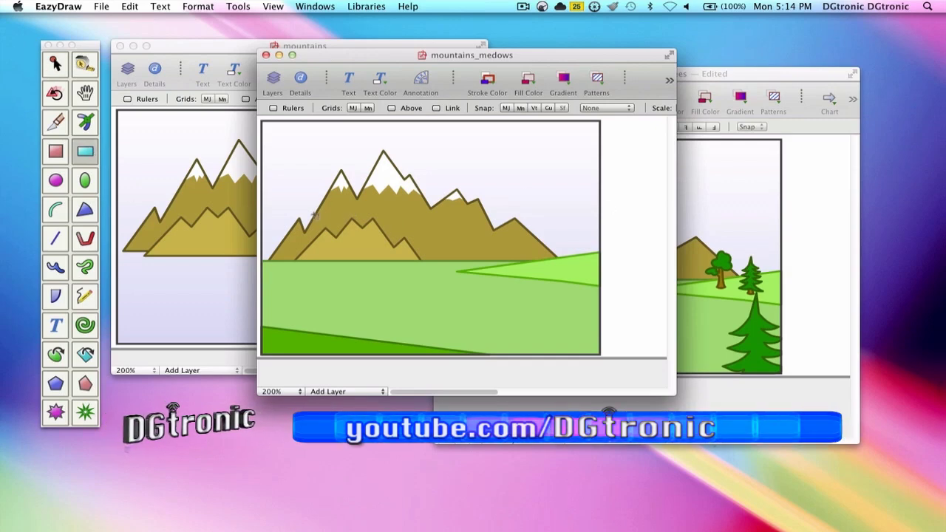
drag(310, 215, 553, 297)
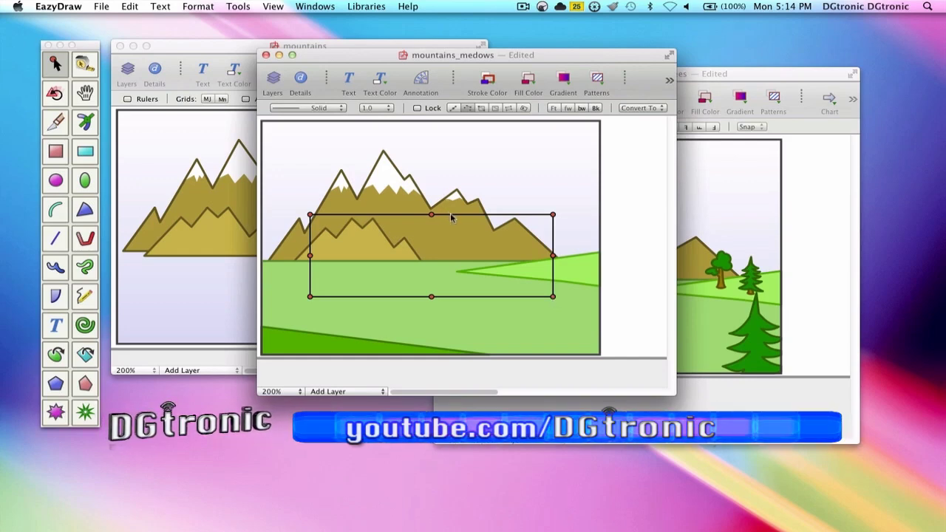
drag(450, 217, 442, 201)
click(239, 6)
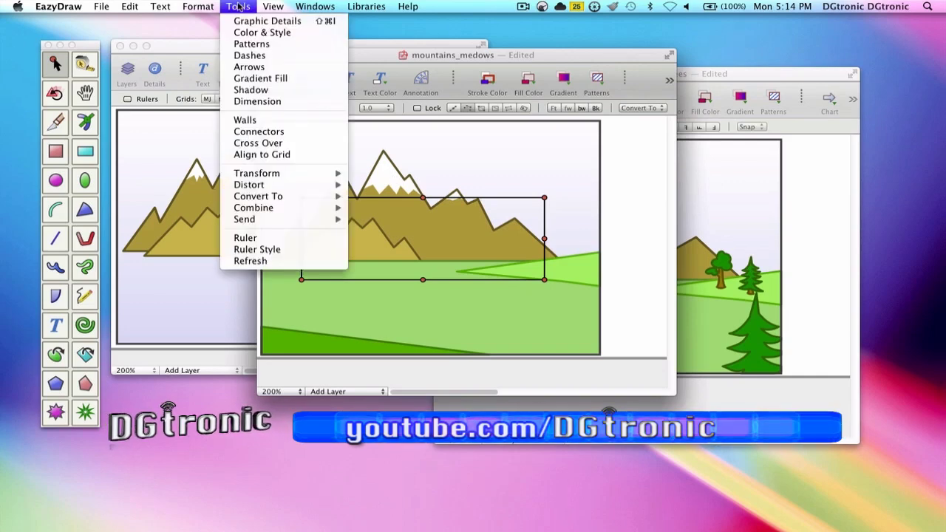
Fill the rectangle solid red using Gradient Fill's inner colour, then settle it over the mountains
click(251, 79)
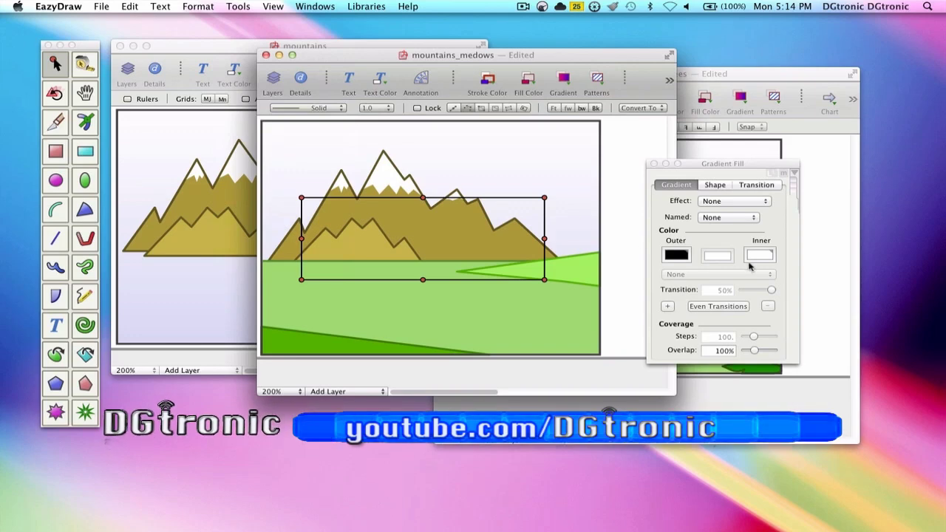
click(751, 257)
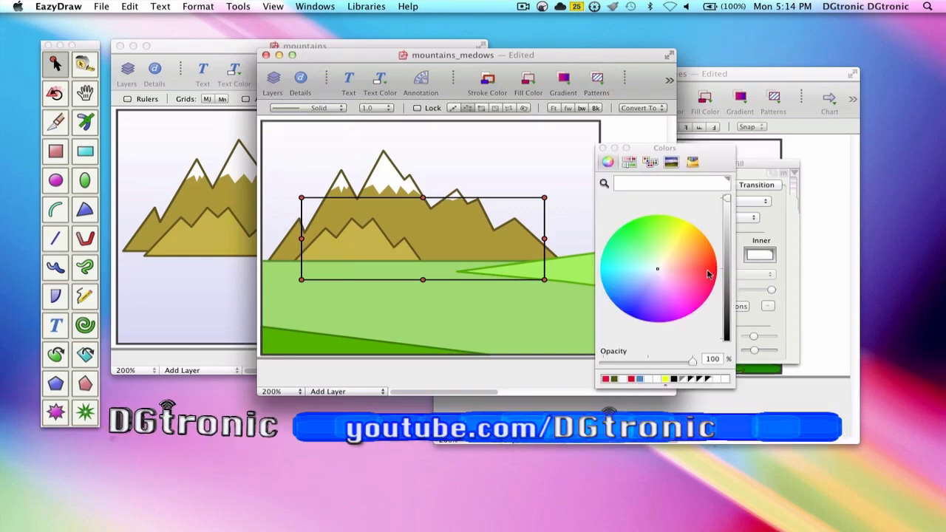
click(711, 270)
drag(674, 190, 426, 230)
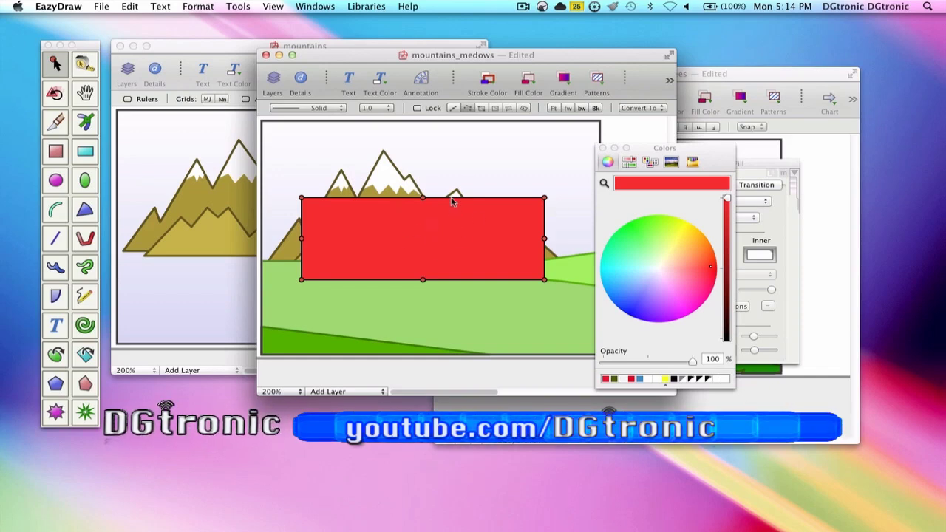
drag(453, 201, 464, 235)
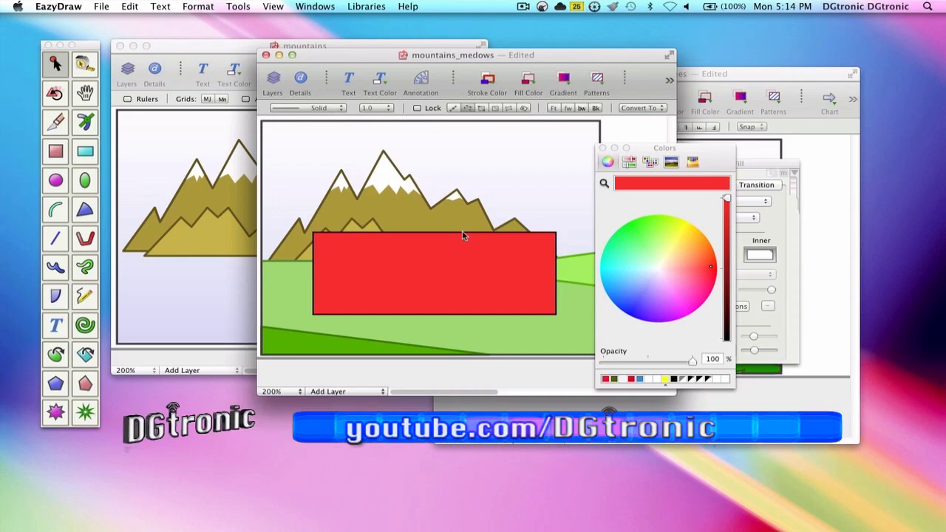
drag(464, 235, 450, 184)
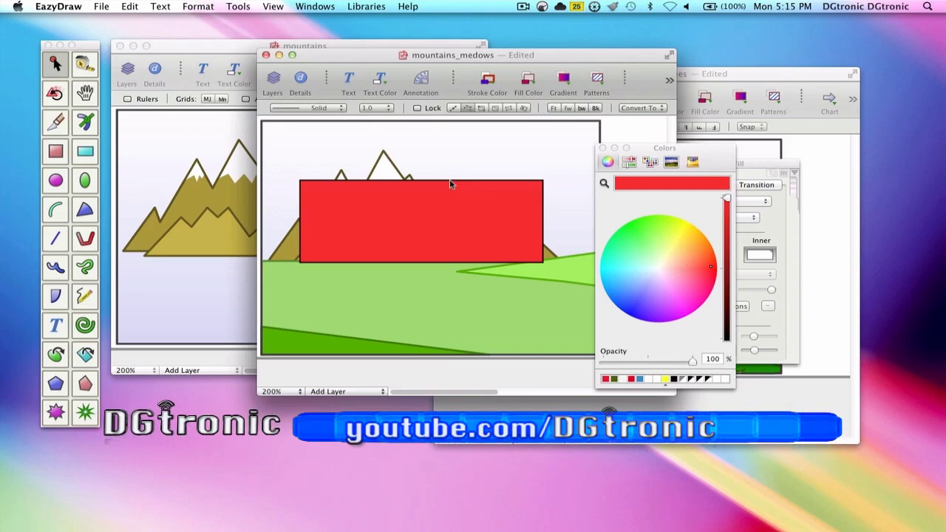
drag(450, 182, 449, 214)
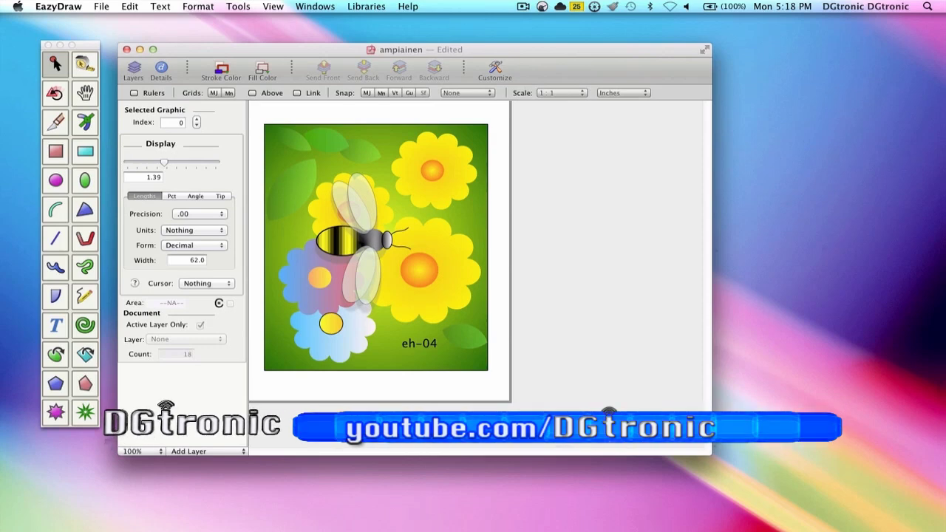
Select the green background rectangle spanning 0.32, 0.54 to 5.05, 6.20
click(480, 192)
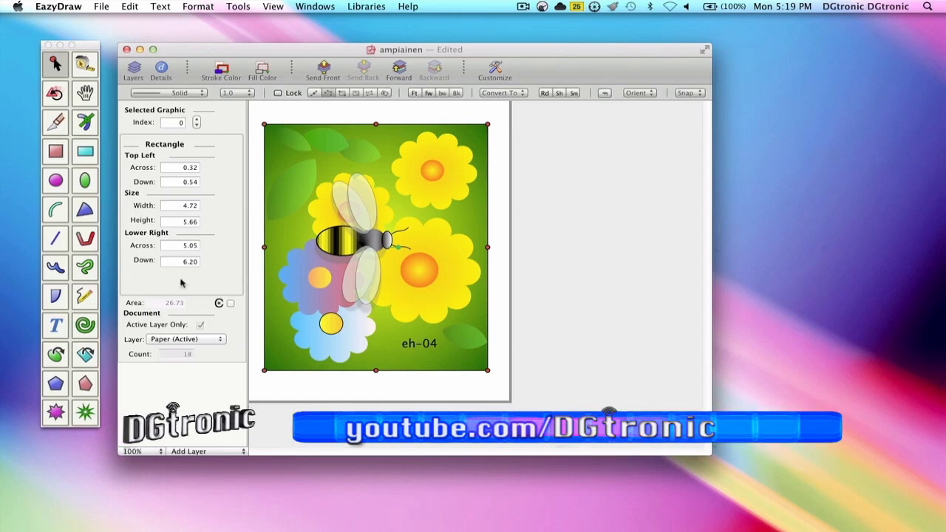
click(239, 8)
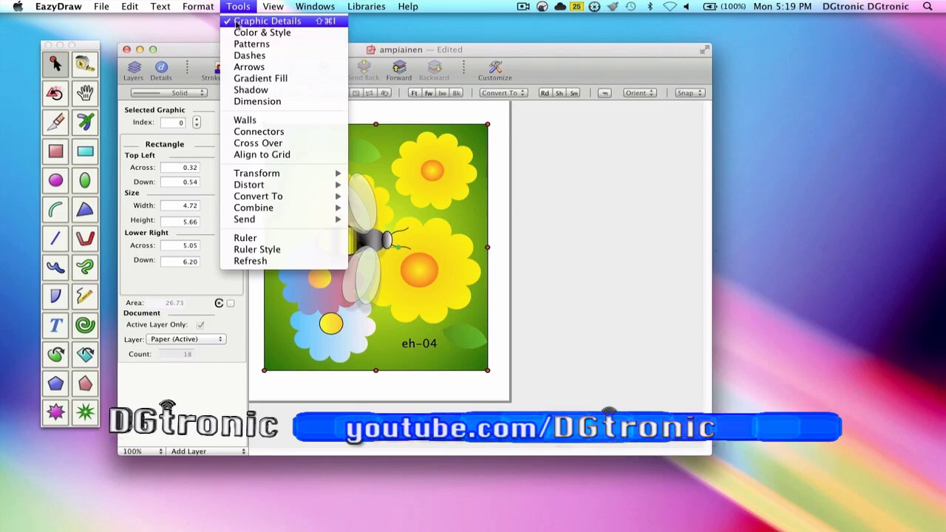
click(237, 24)
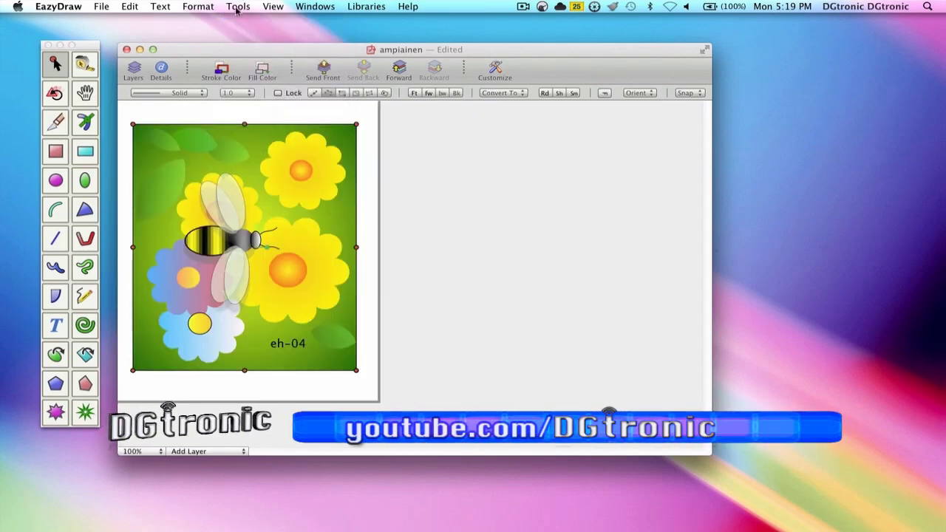
click(238, 8)
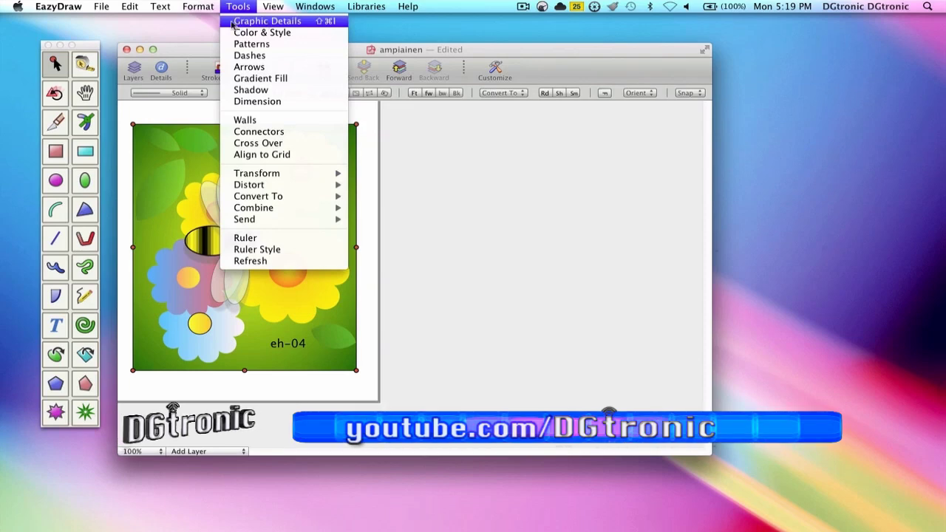
click(236, 20)
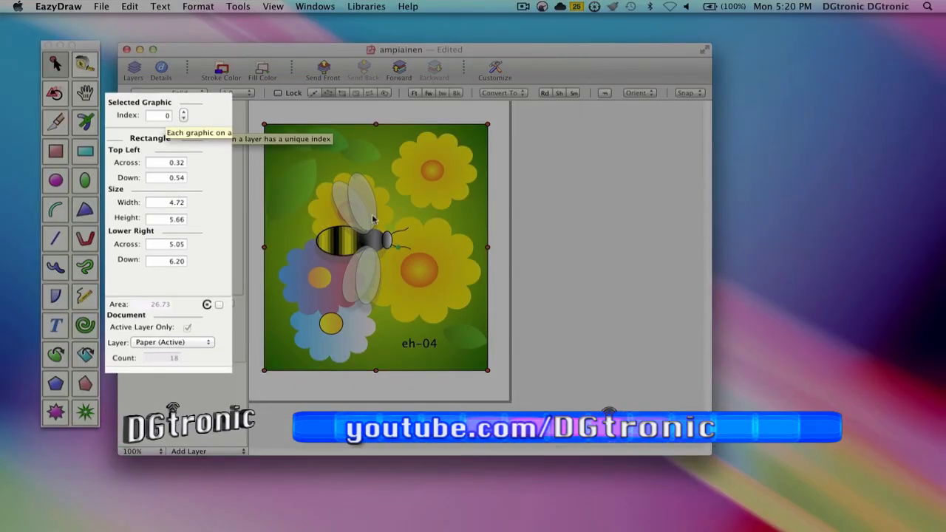
click(345, 245)
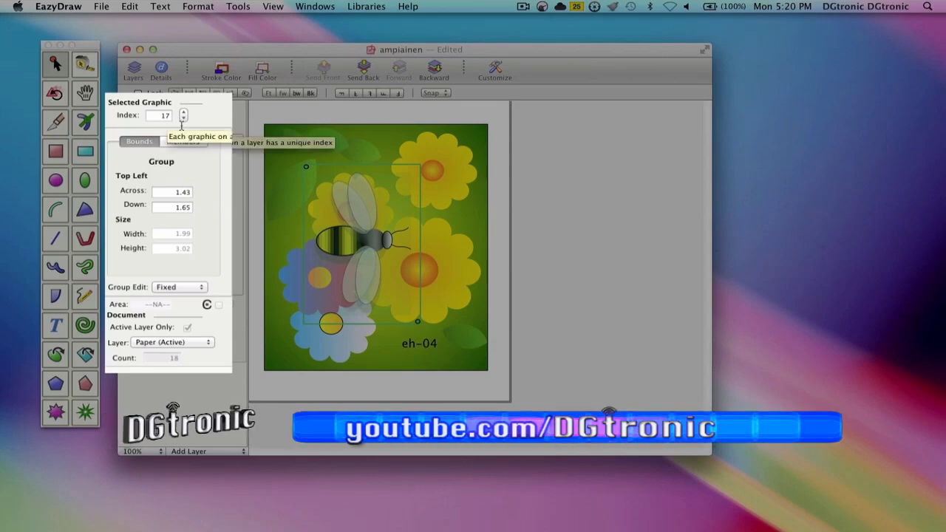
click(460, 183)
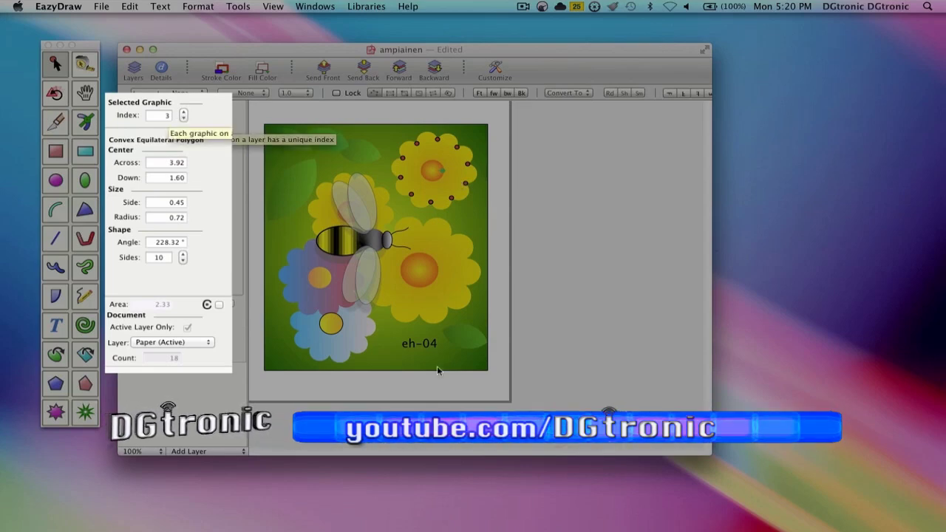
click(466, 342)
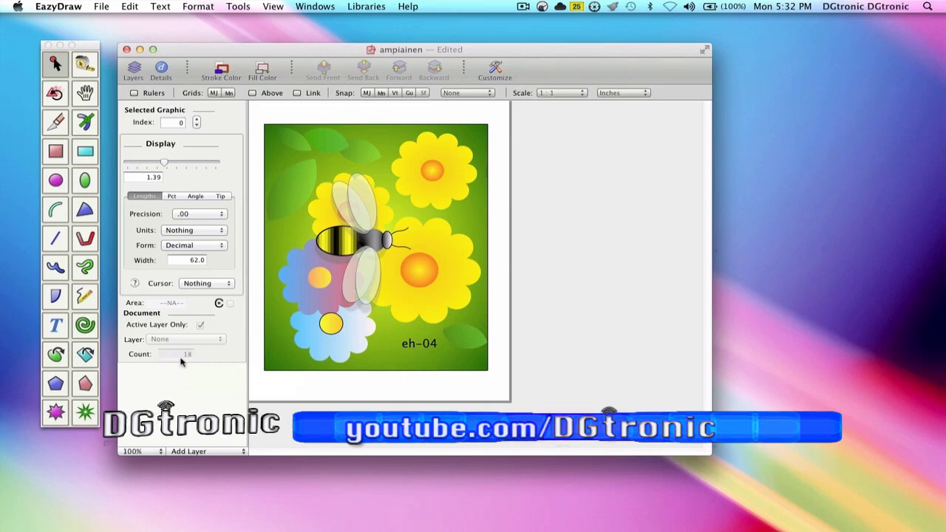
Enter index 17 in the Selected Graphic inspector to select the bee group
click(181, 123)
text(17)
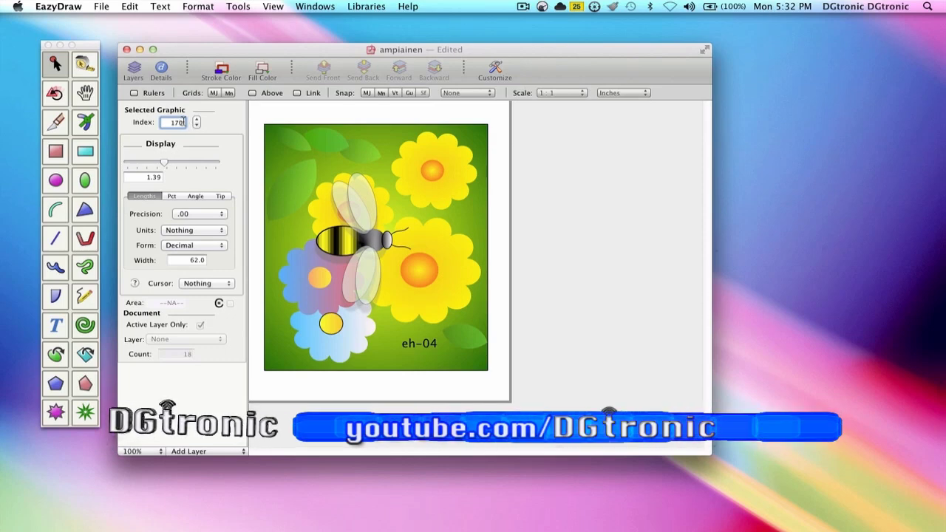
text(0)
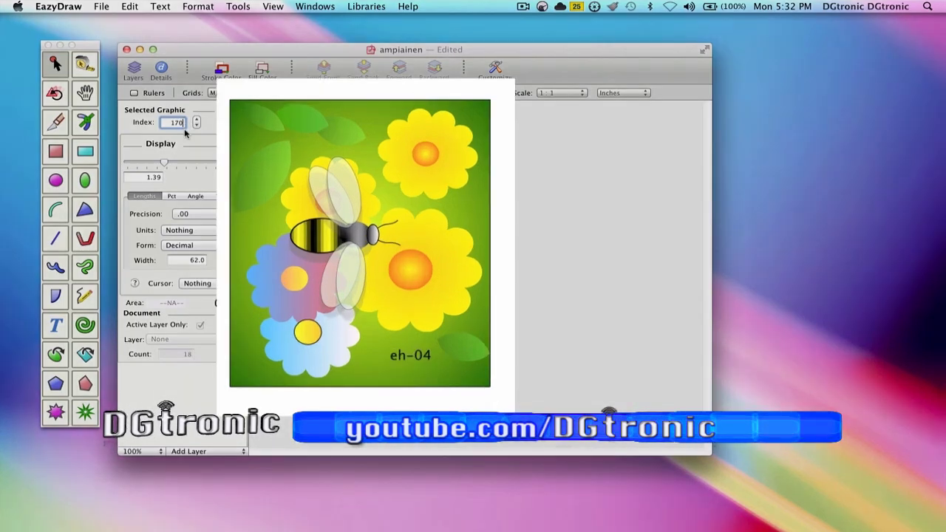
key(BackSpace)
key(Return)
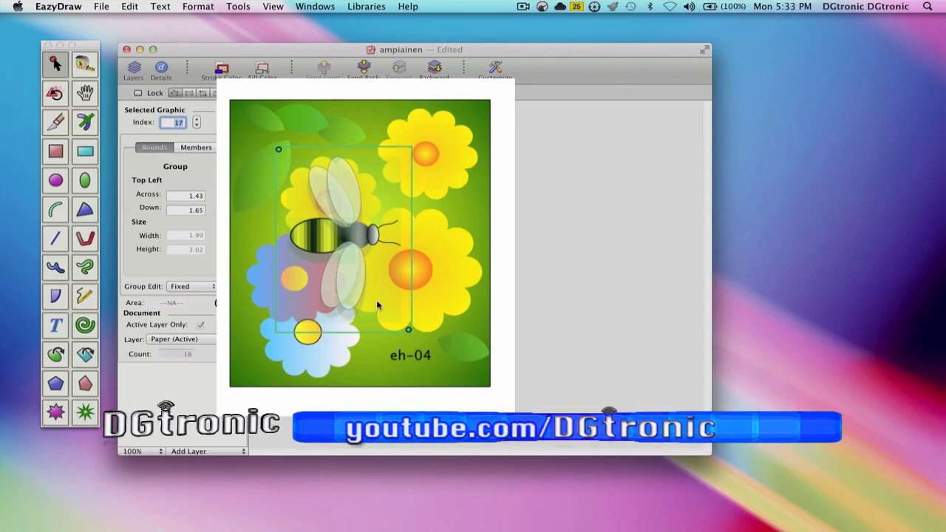
Drag the bee group down and right onto the big yellow flower
click(372, 240)
drag(372, 240, 400, 246)
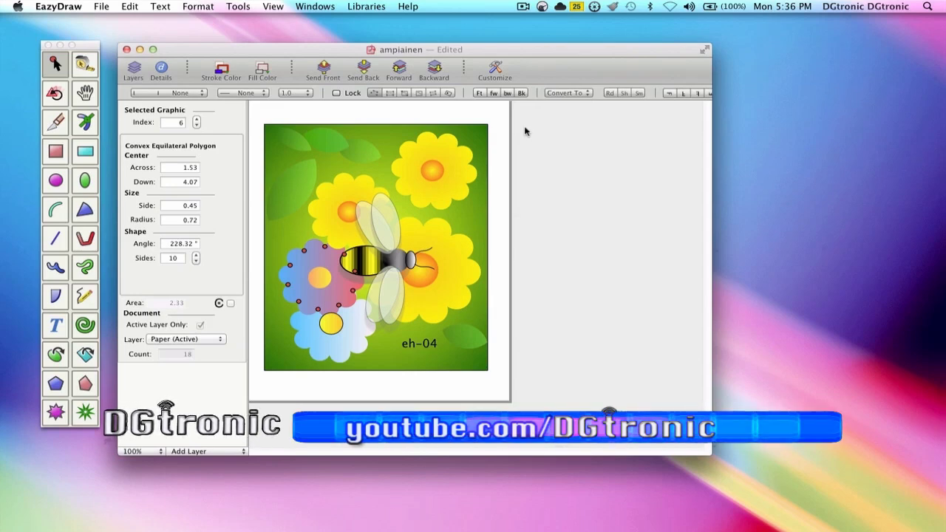
Show the Tools > Send submenu and dismiss it without reordering anything
click(238, 8)
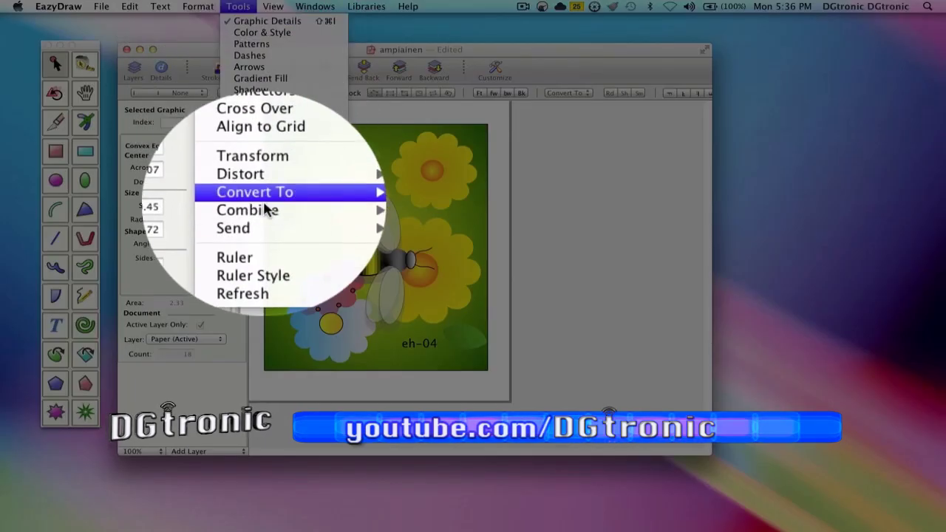
mouse_move(264, 222)
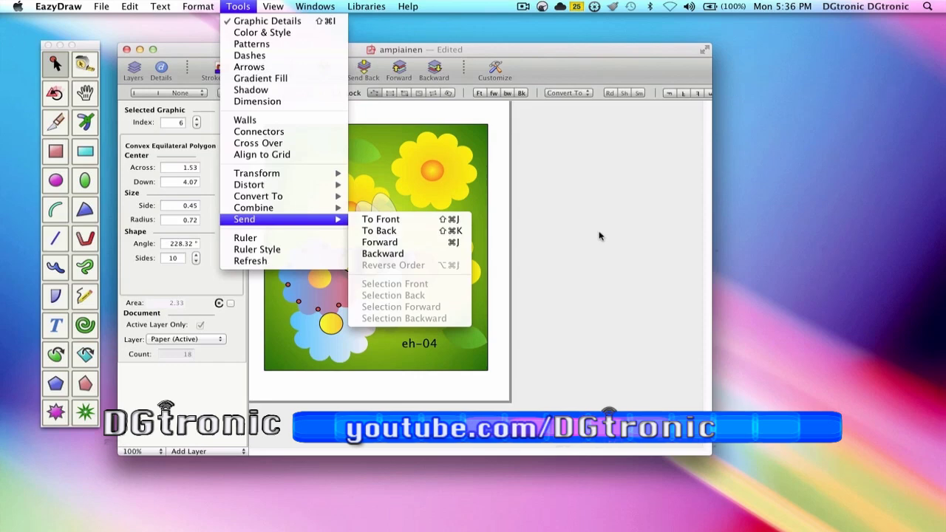
click(373, 219)
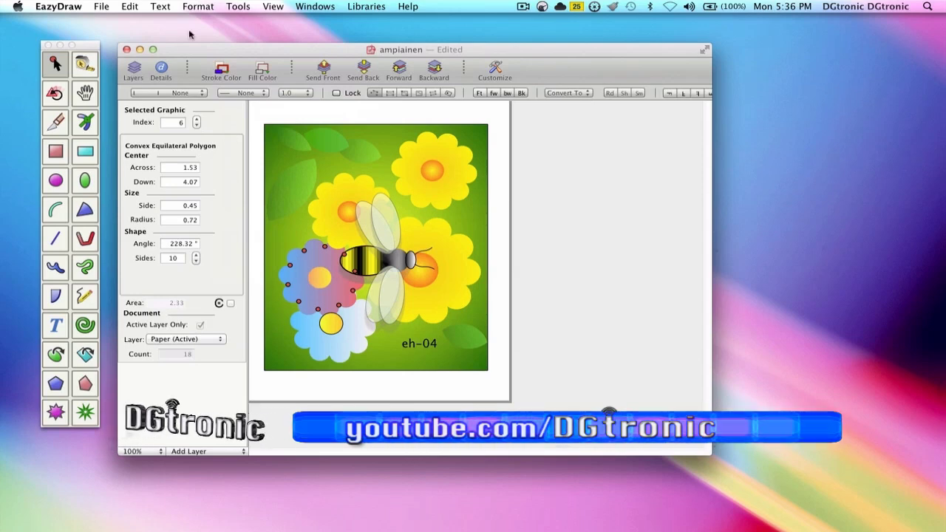
Move the document window right and send the pink flower to the back
drag(237, 44, 443, 50)
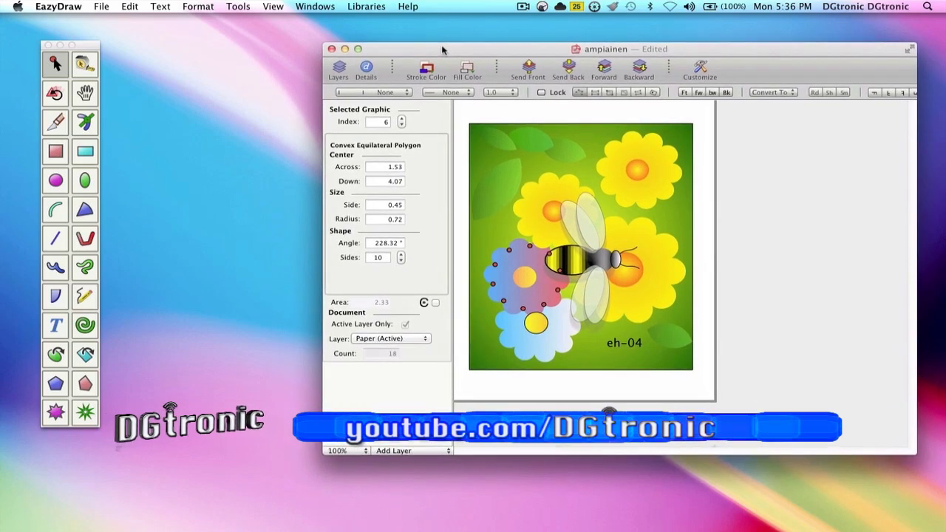
click(239, 7)
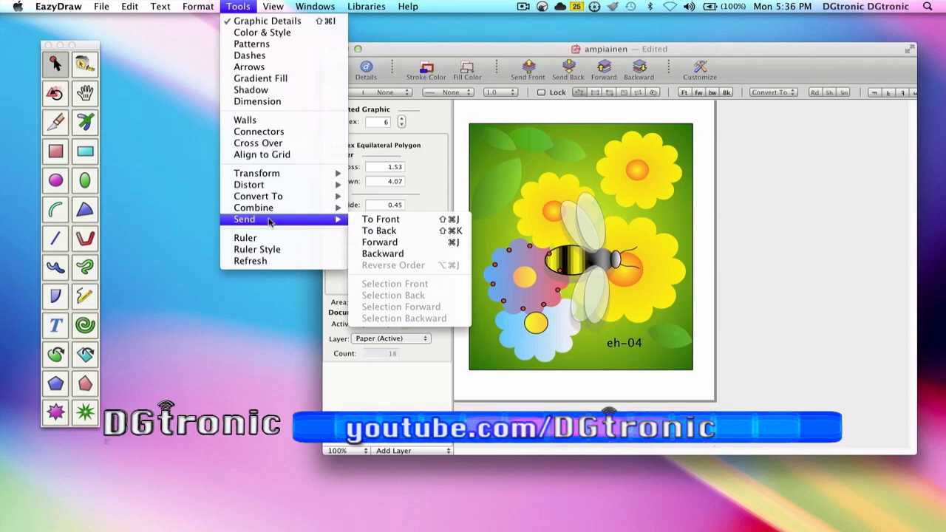
click(378, 232)
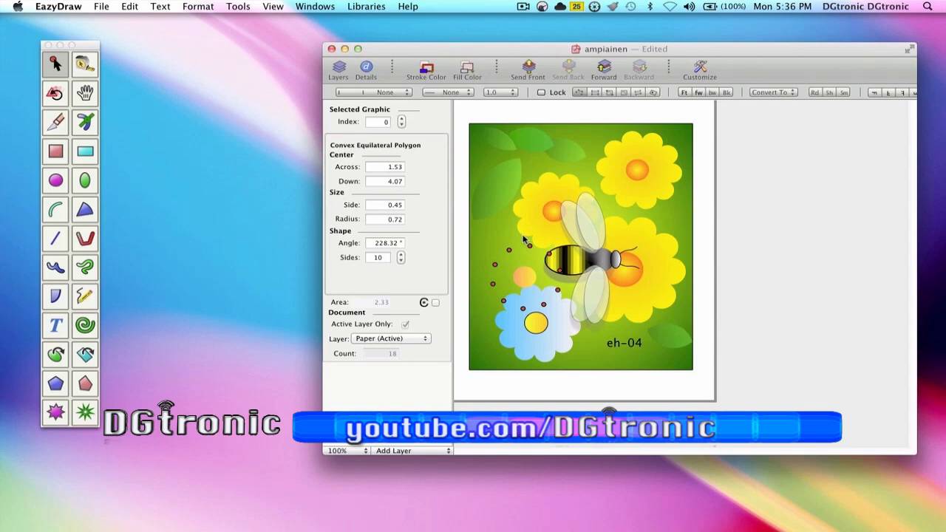
Bring the pink flower to the front so it overlaps the bee
click(238, 6)
mouse_move(265, 221)
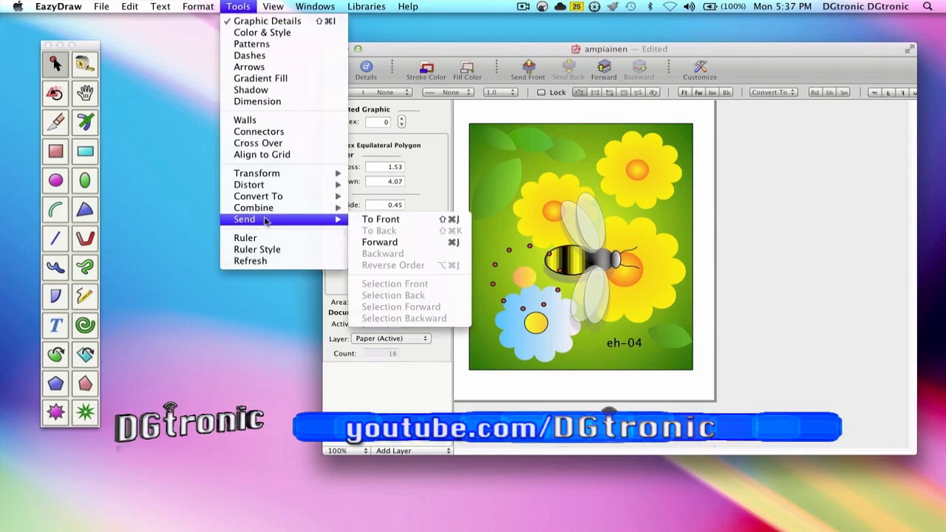
click(373, 220)
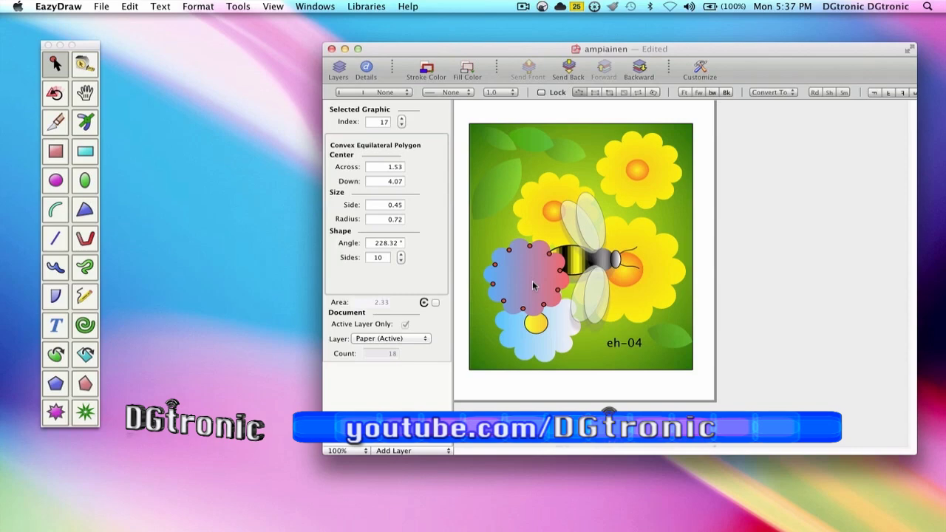
Send the pink flower one step backward to index 15, behind the bee
click(240, 9)
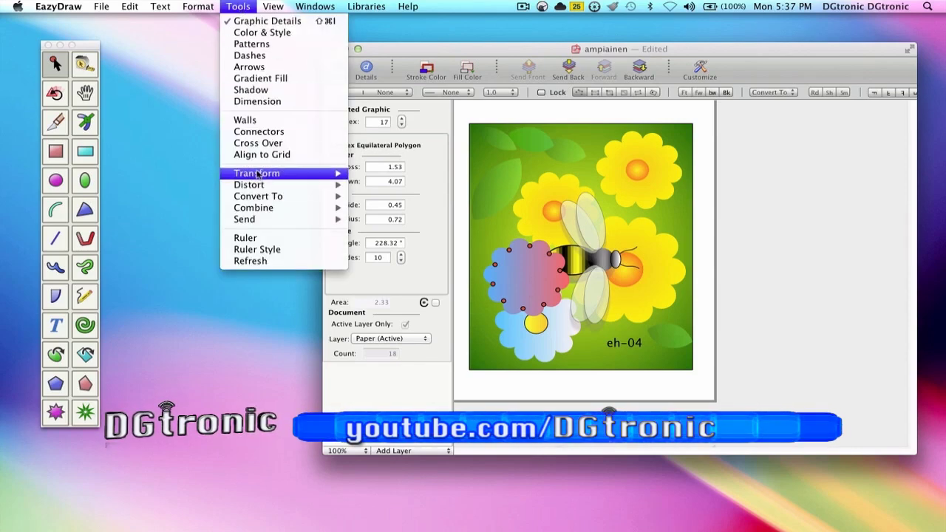
mouse_move(265, 221)
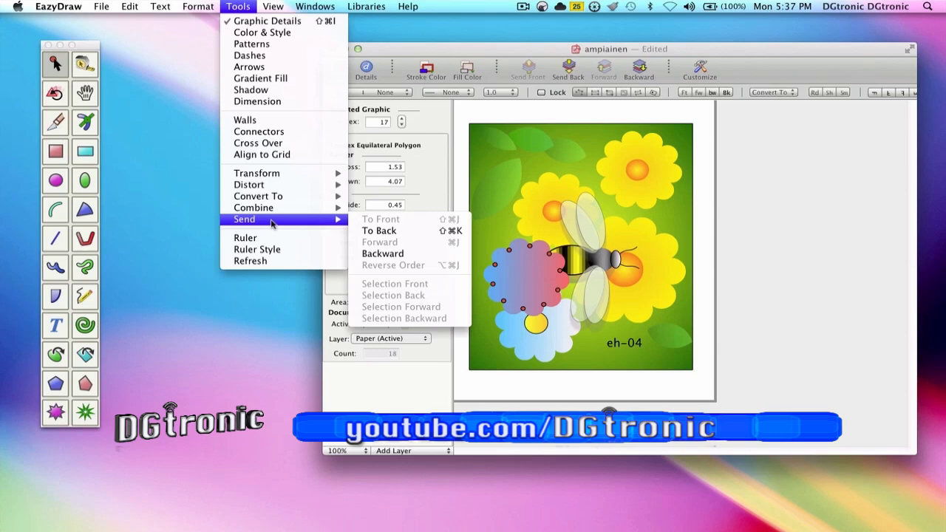
click(383, 255)
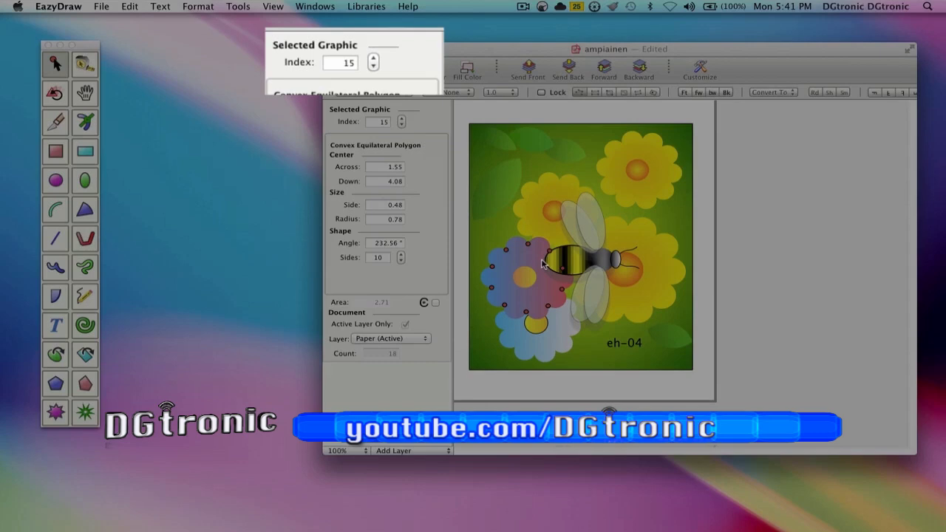
Bring the flower polygon to the front, then send it one step backward
click(240, 7)
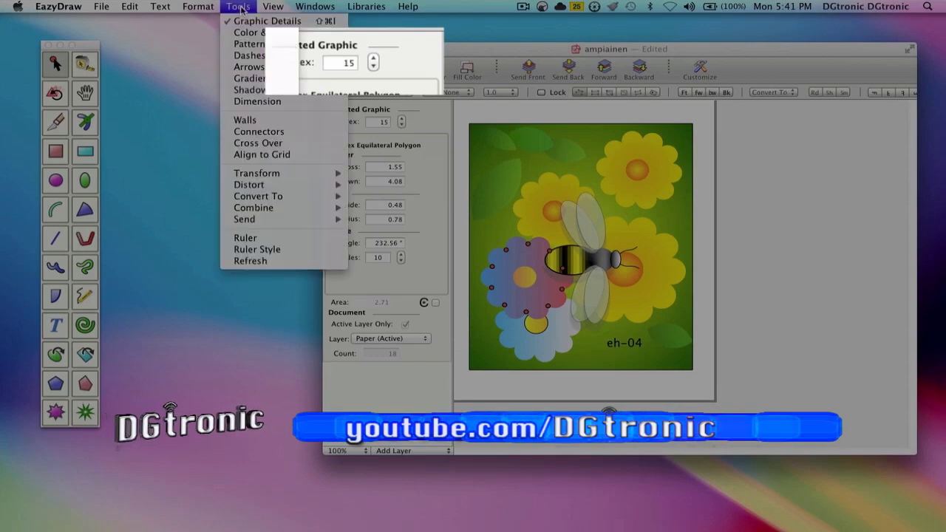
mouse_move(247, 222)
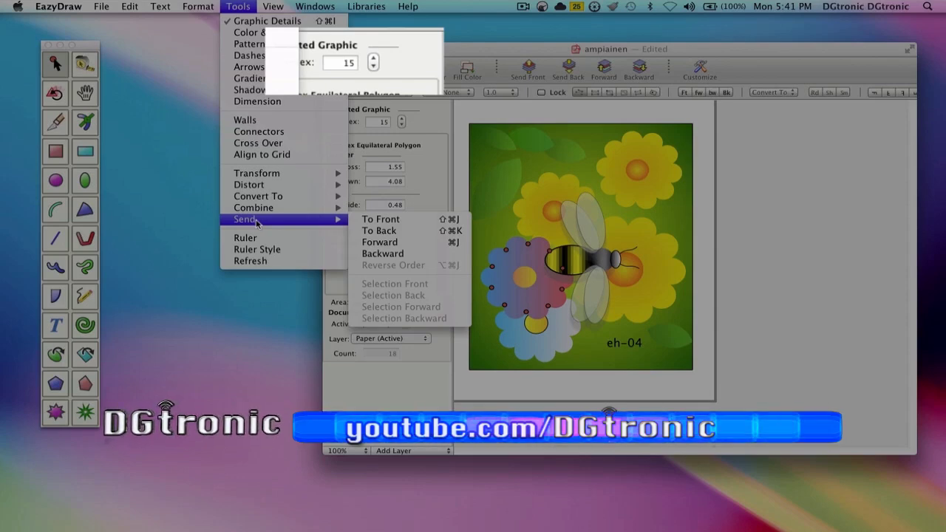
click(378, 220)
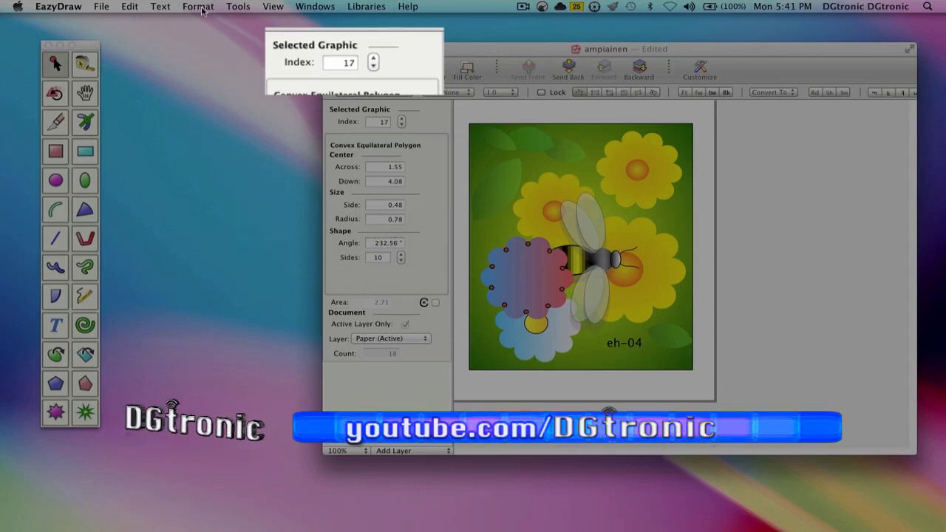
click(238, 7)
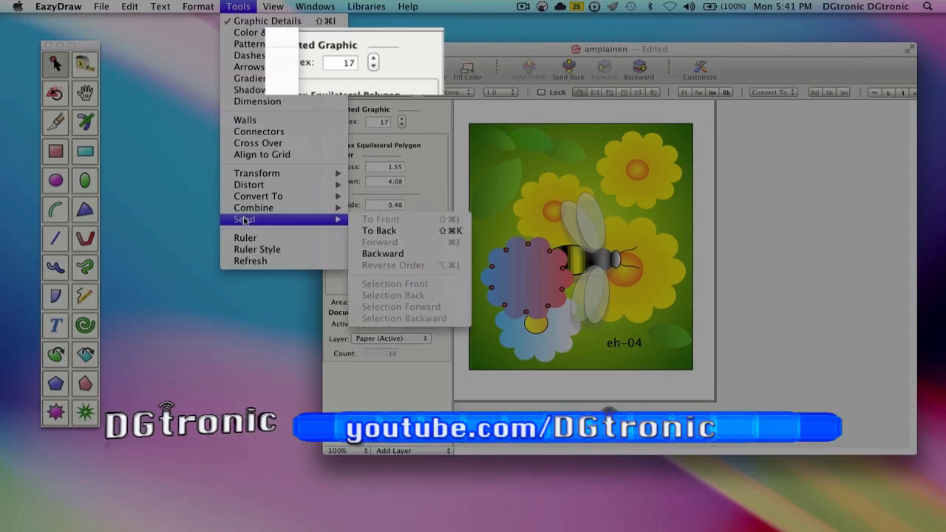
click(381, 255)
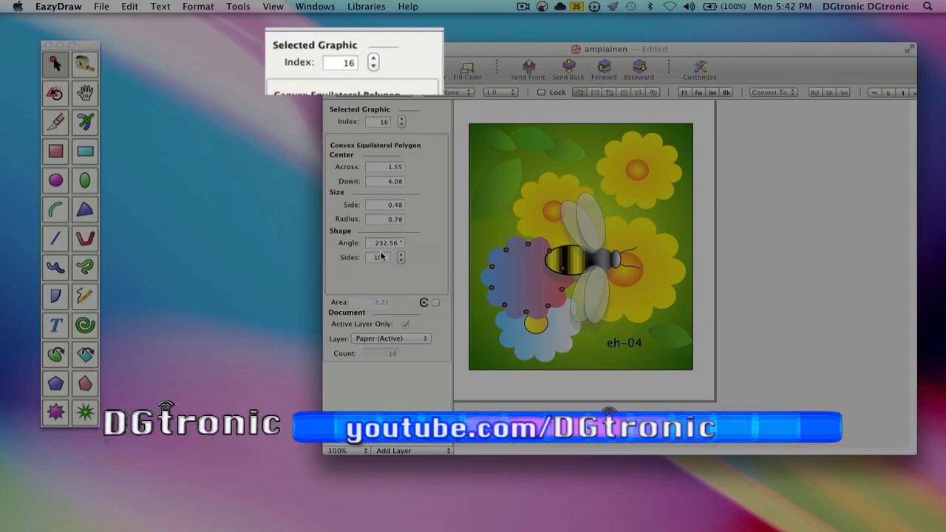
Send the flower polygon all the way to the back
click(233, 9)
mouse_move(256, 219)
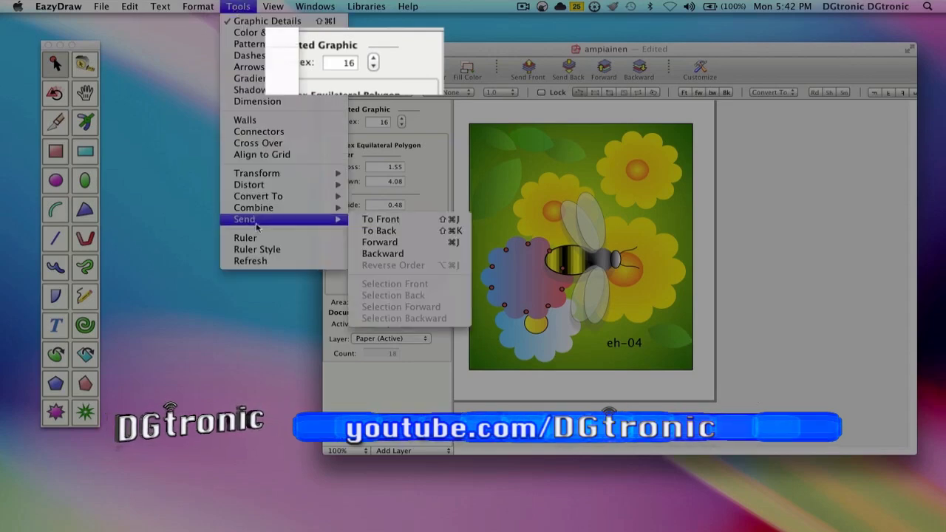
click(378, 231)
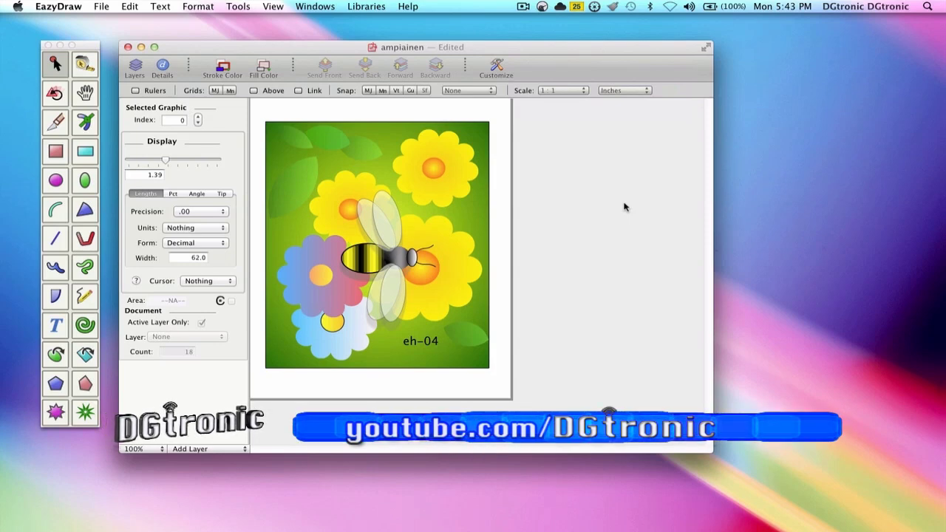
Reselect the pink-blue flower polygon so the Details panel shows index 15
key(Tab)
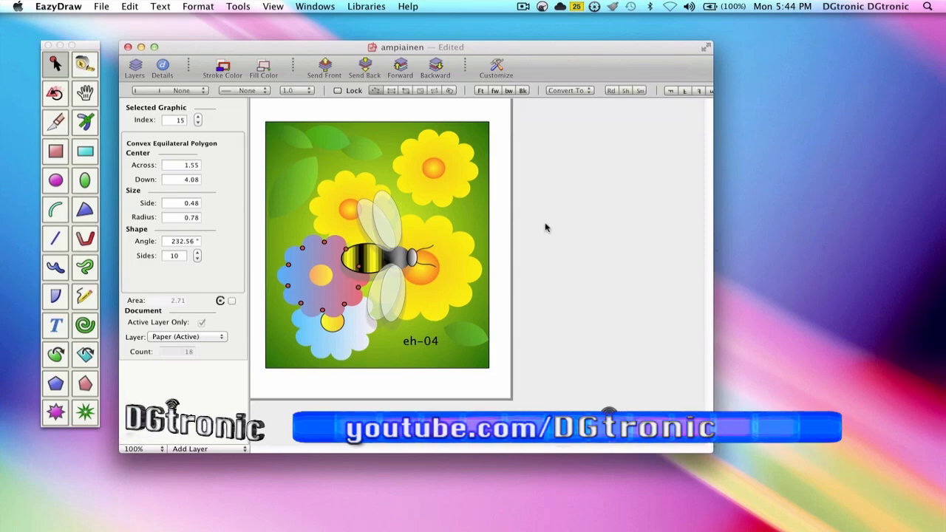
Open the Arrange palette from Format > Align and Size, move it aside, and view its Send controls
click(200, 6)
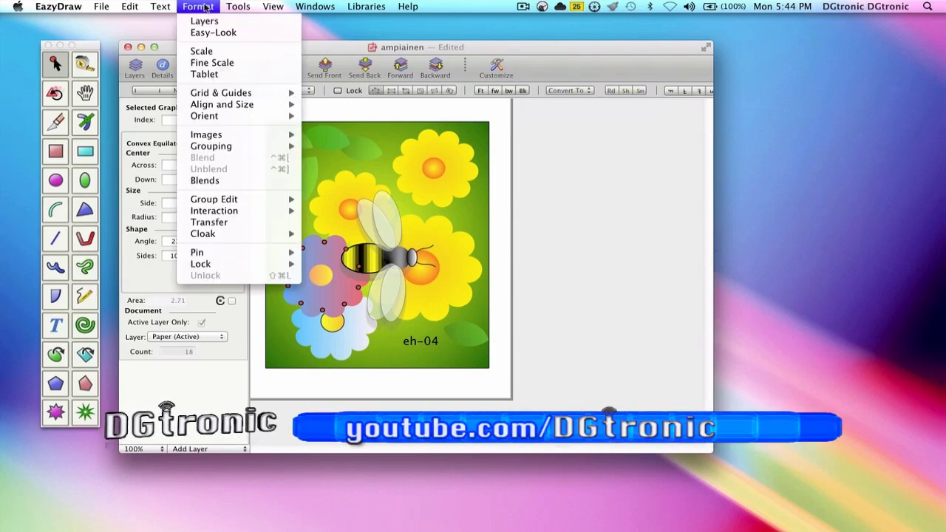
mouse_move(207, 108)
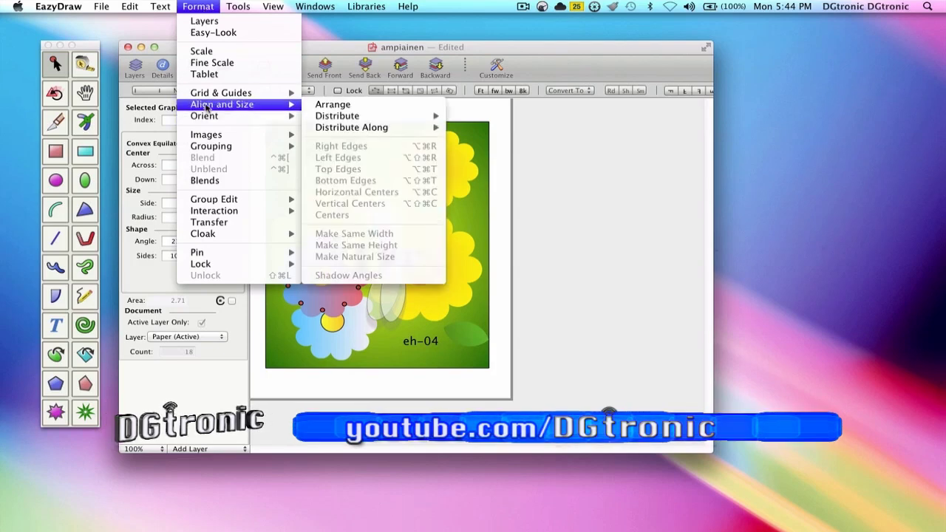
click(326, 108)
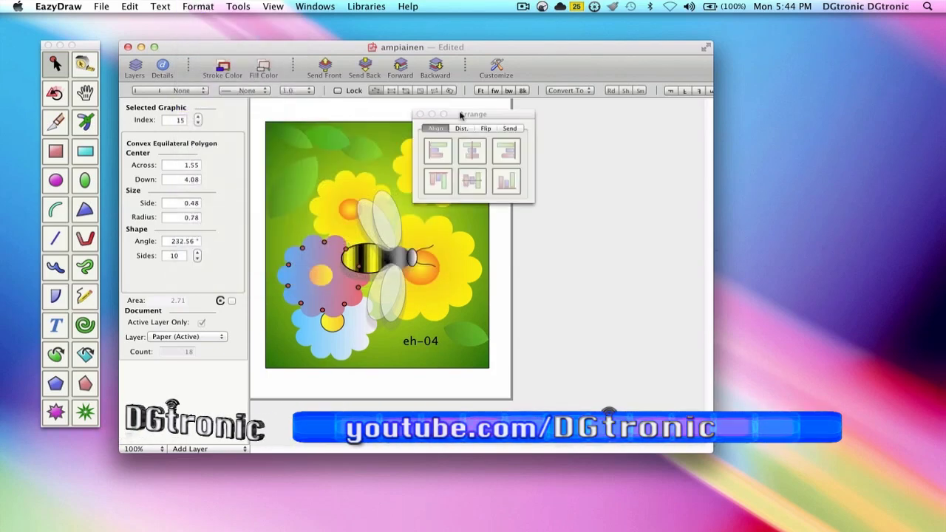
drag(473, 116, 525, 184)
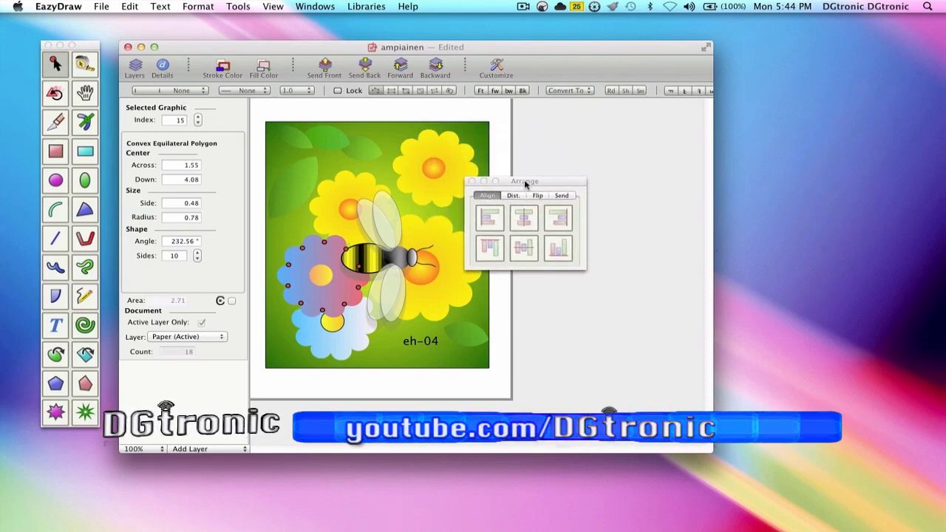
click(563, 196)
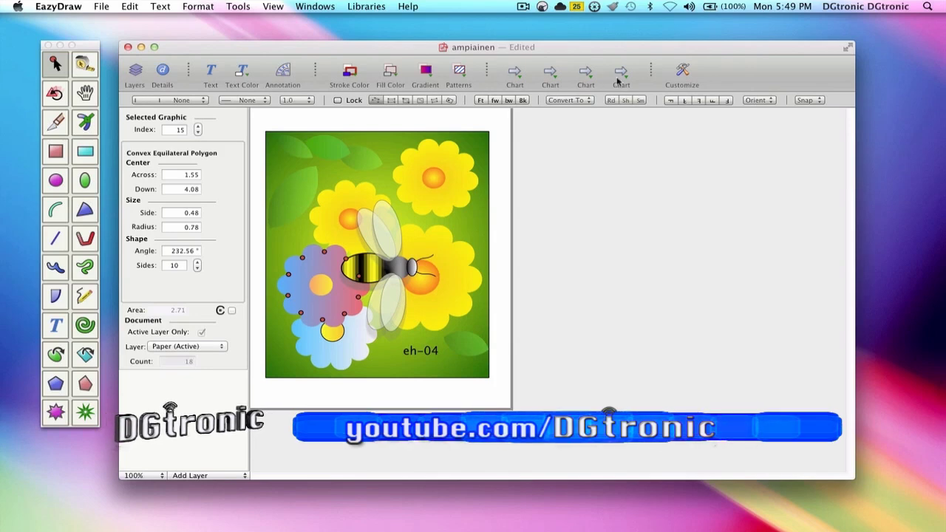
Customize the toolbar with Send Front, Send Back, Forward, Backward and the Send menu
click(682, 72)
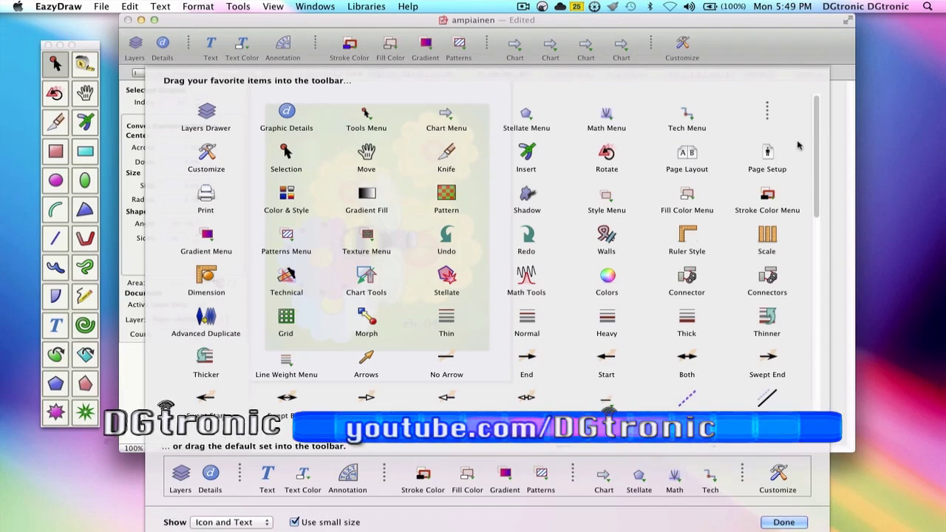
drag(817, 151, 473, 300)
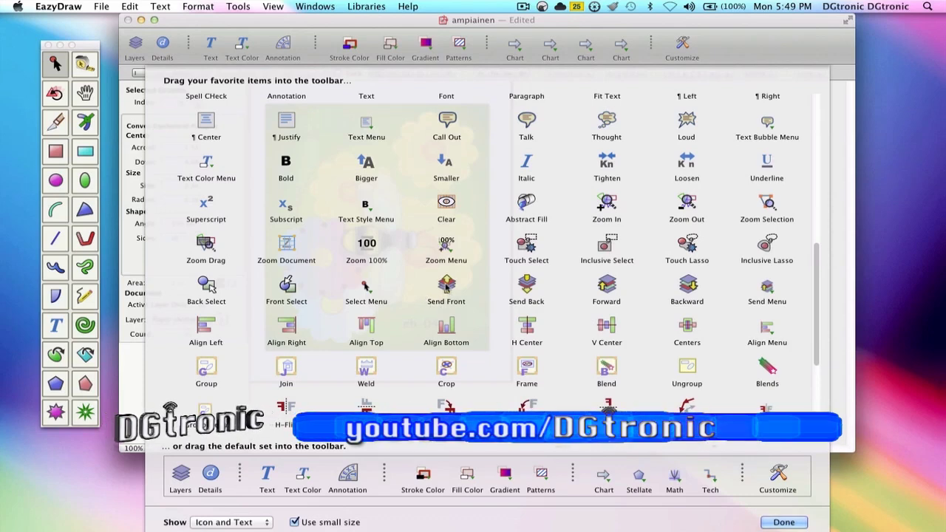
drag(446, 288, 500, 47)
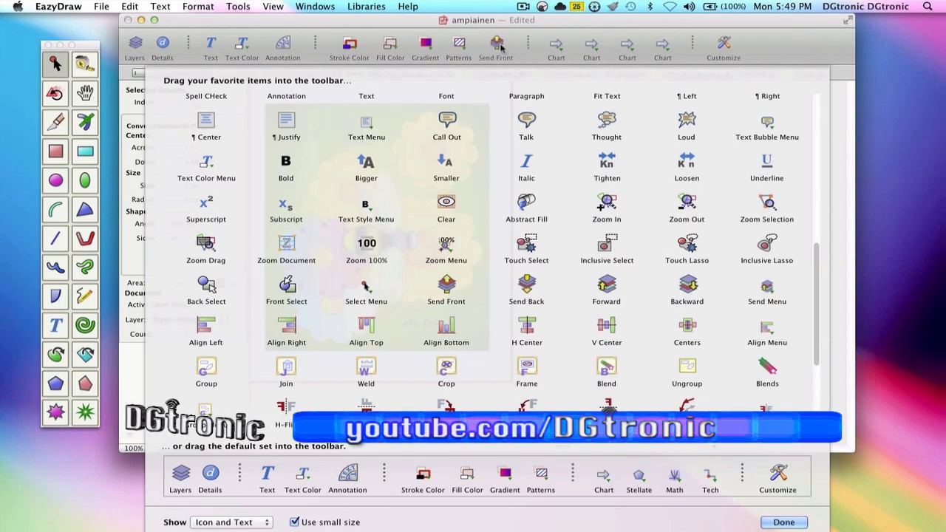
drag(521, 291, 522, 46)
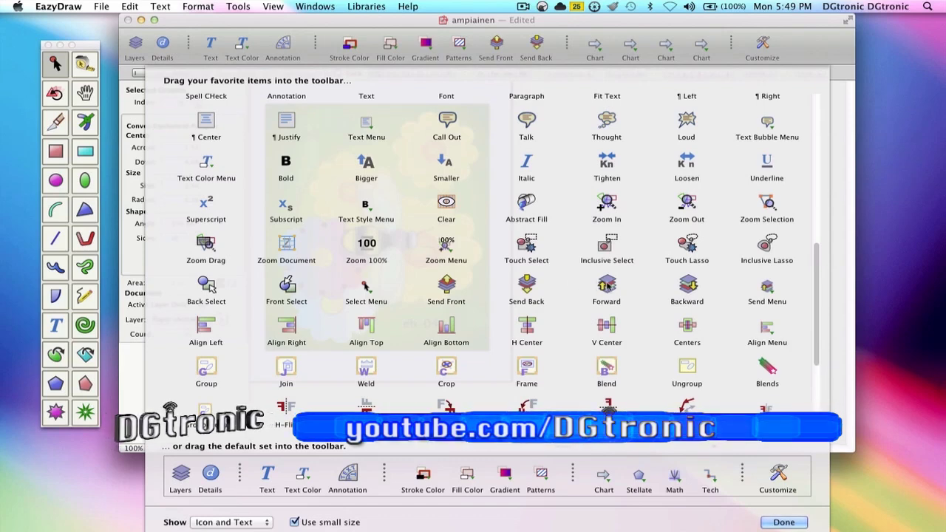
drag(606, 284, 567, 47)
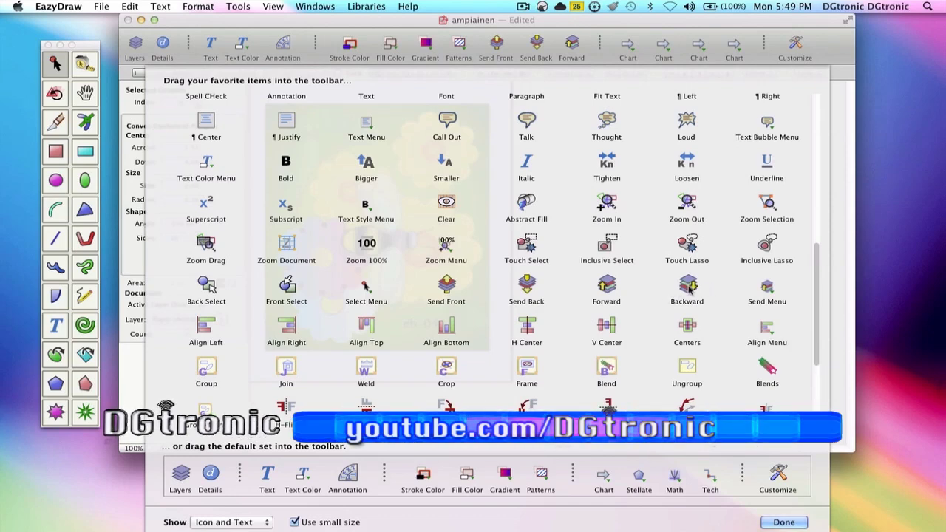
drag(688, 286, 607, 47)
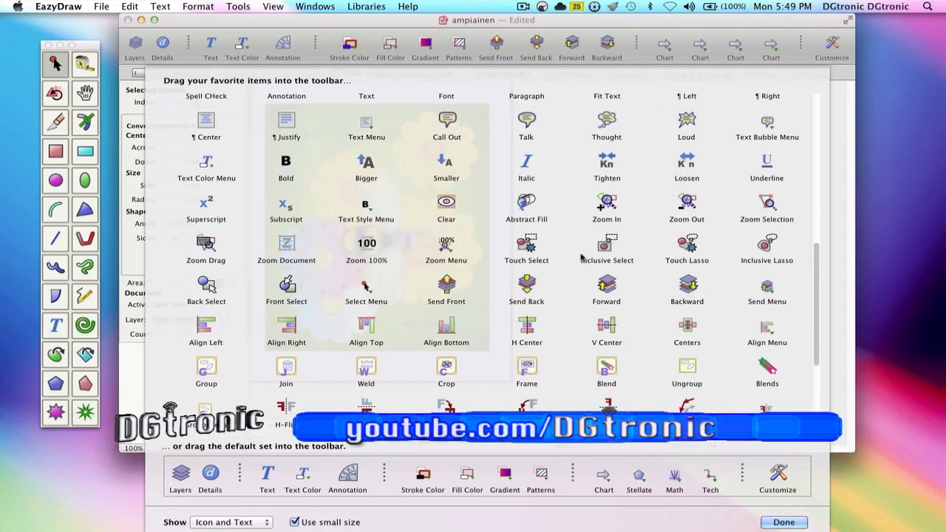
drag(760, 295, 637, 49)
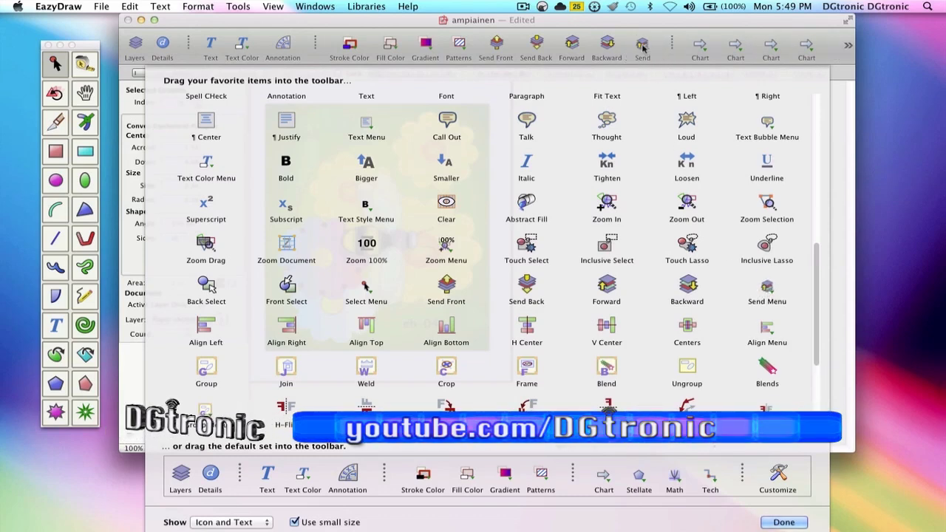
click(792, 522)
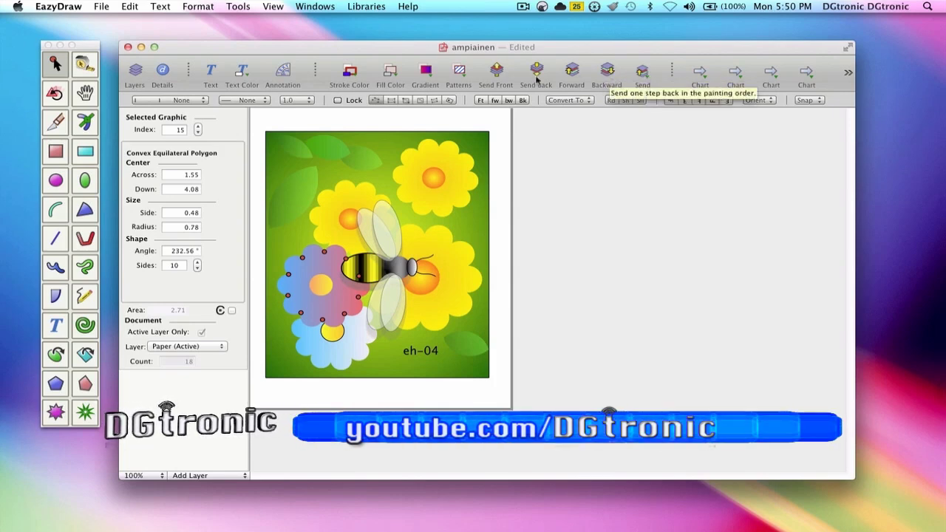
Apply the top item of the toolbar's Send menu to the flower
click(647, 80)
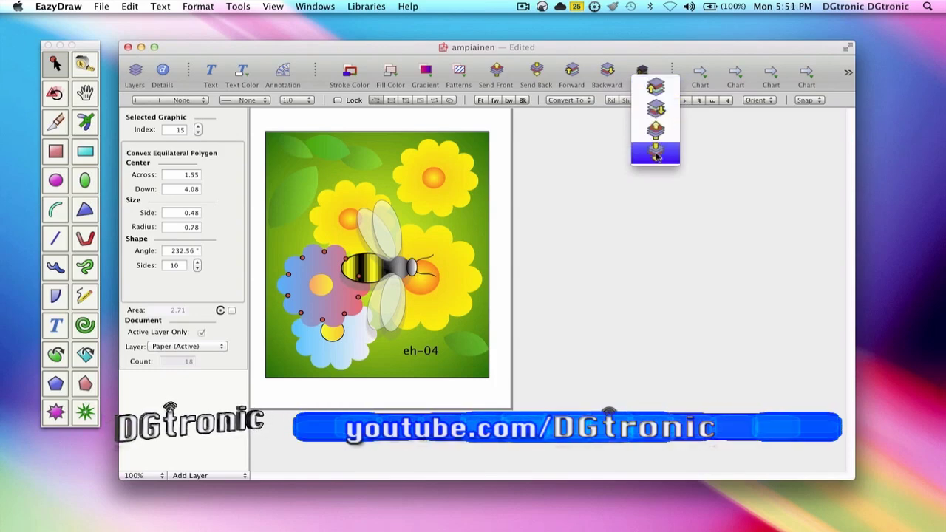
click(655, 88)
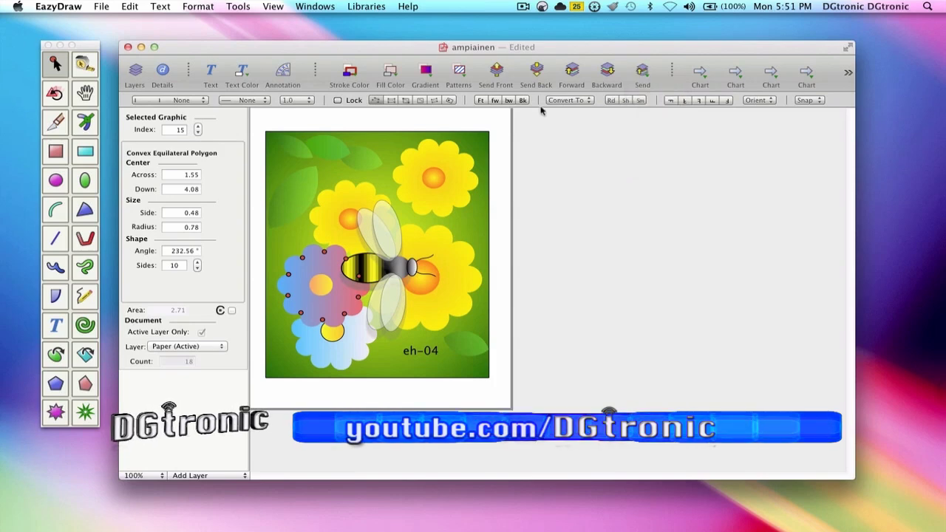